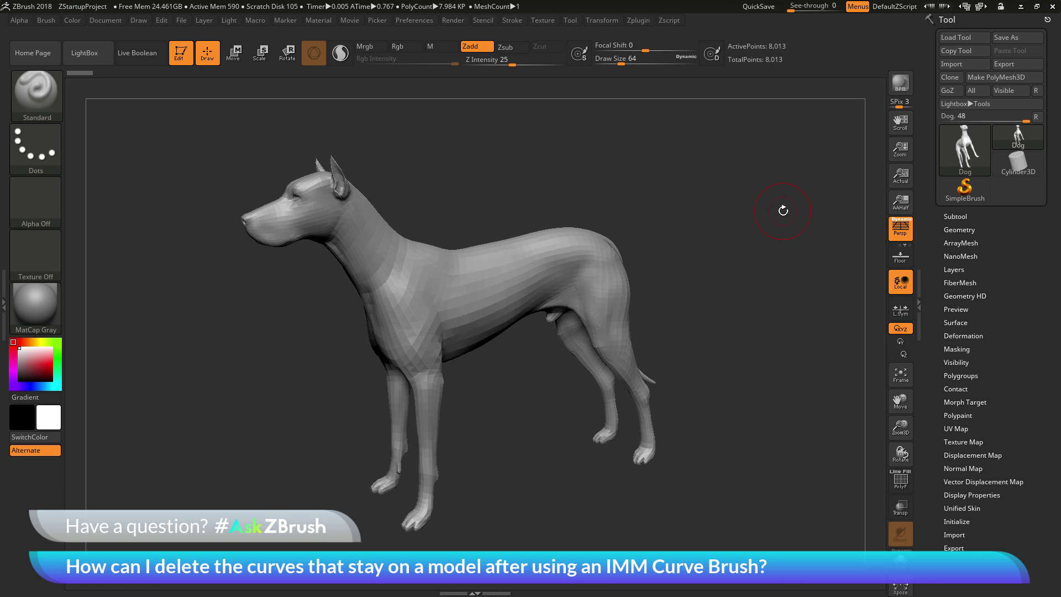
Snap the dog to an exact flat side profile view
drag(755, 198, 715, 265)
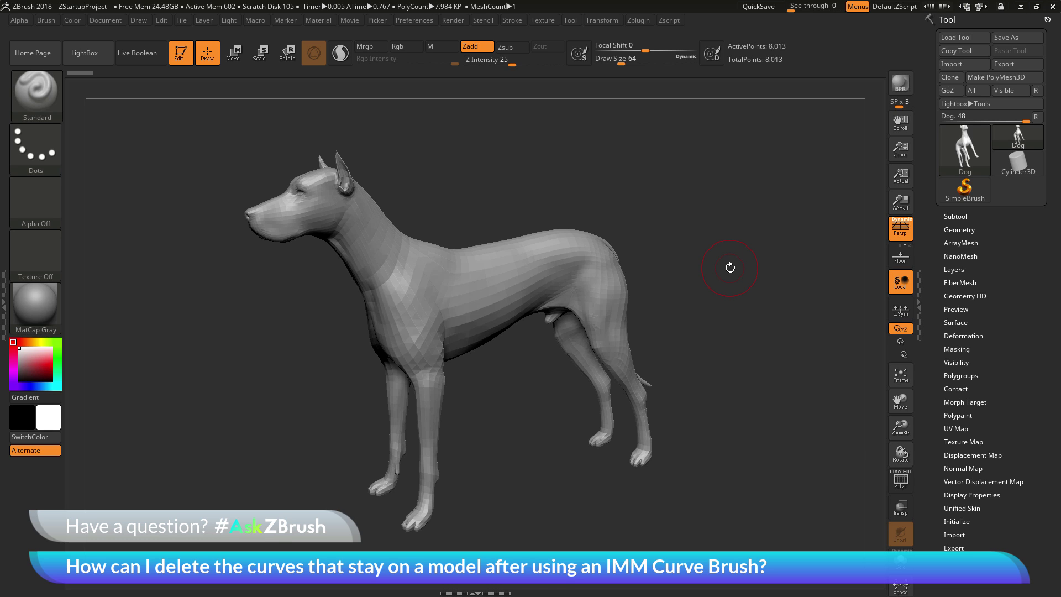
mouse_move(743, 238)
mouse_down()
mouse_move(713, 220)
mouse_move(732, 233)
mouse_move(751, 223)
mouse_move(739, 205)
mouse_up()
key(p)
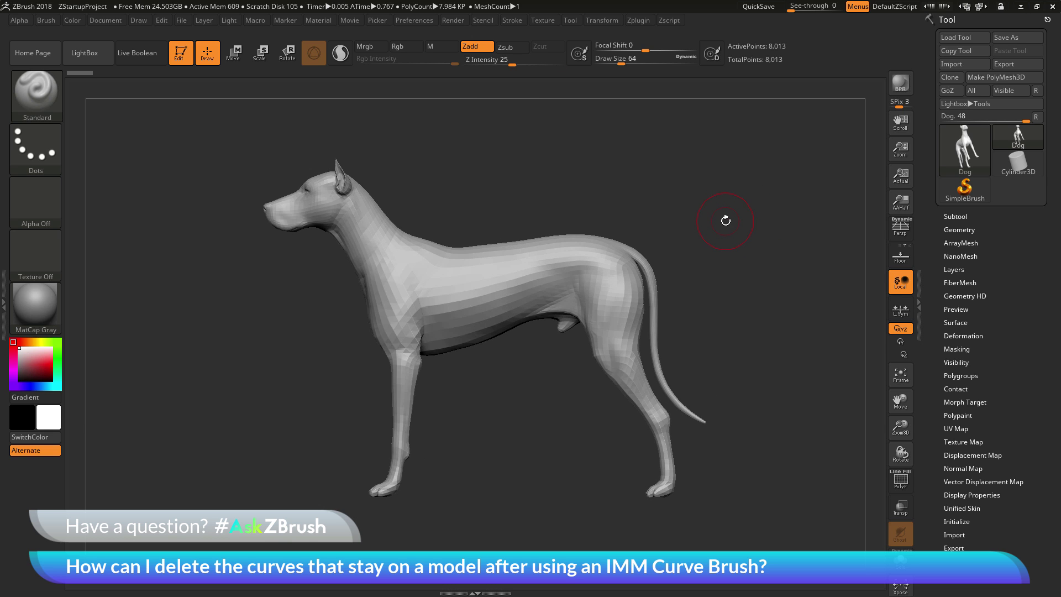
Make InsertCylndrExt the current brush
click(39, 102)
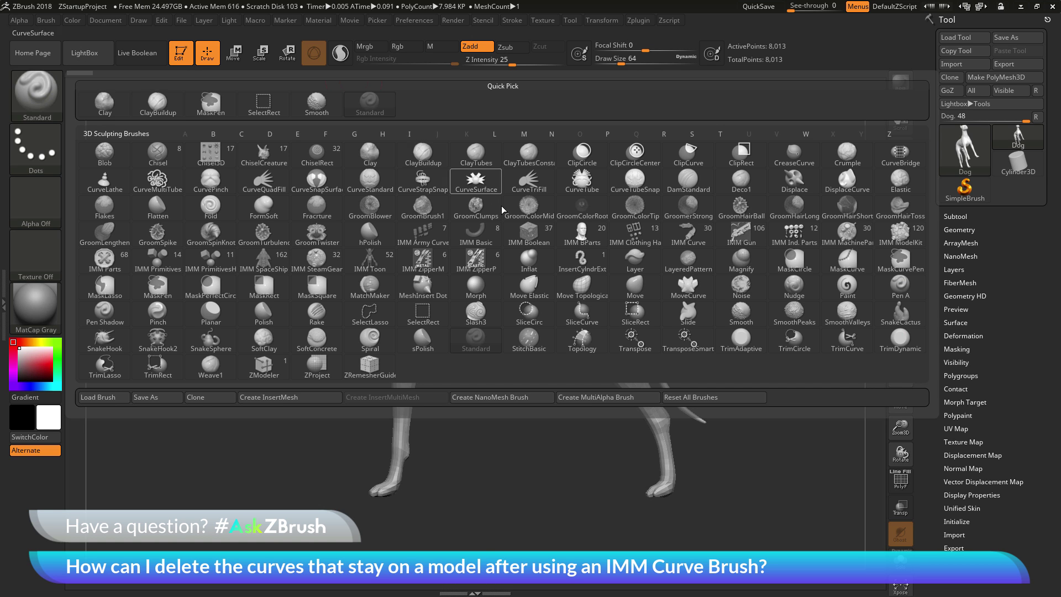
click(581, 263)
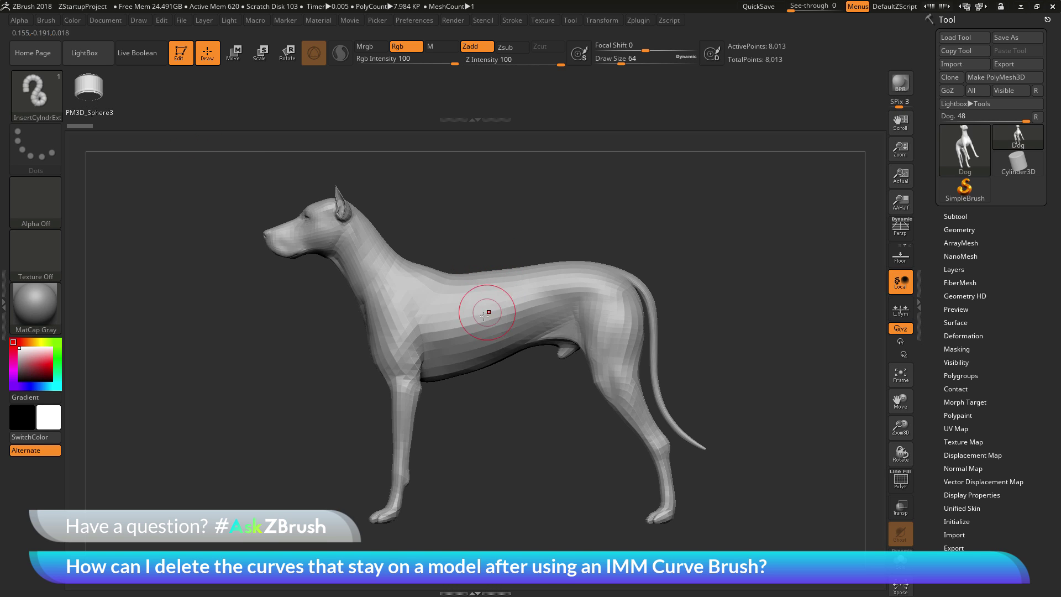
mouse_move(471, 332)
mouse_down()
mouse_move(542, 259)
mouse_move(689, 194)
mouse_up()
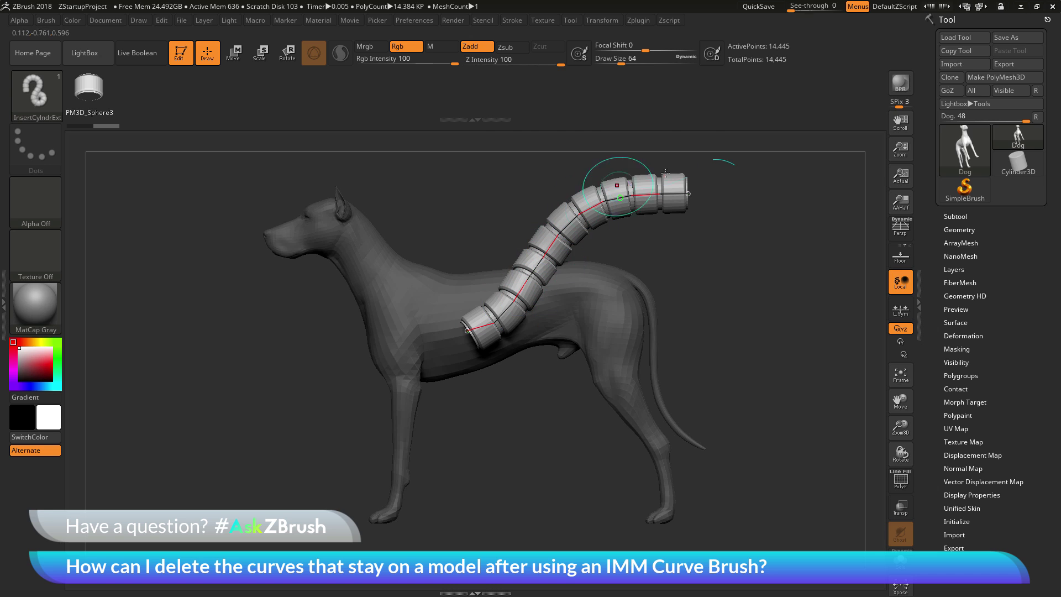
click(755, 328)
key(ctrl)
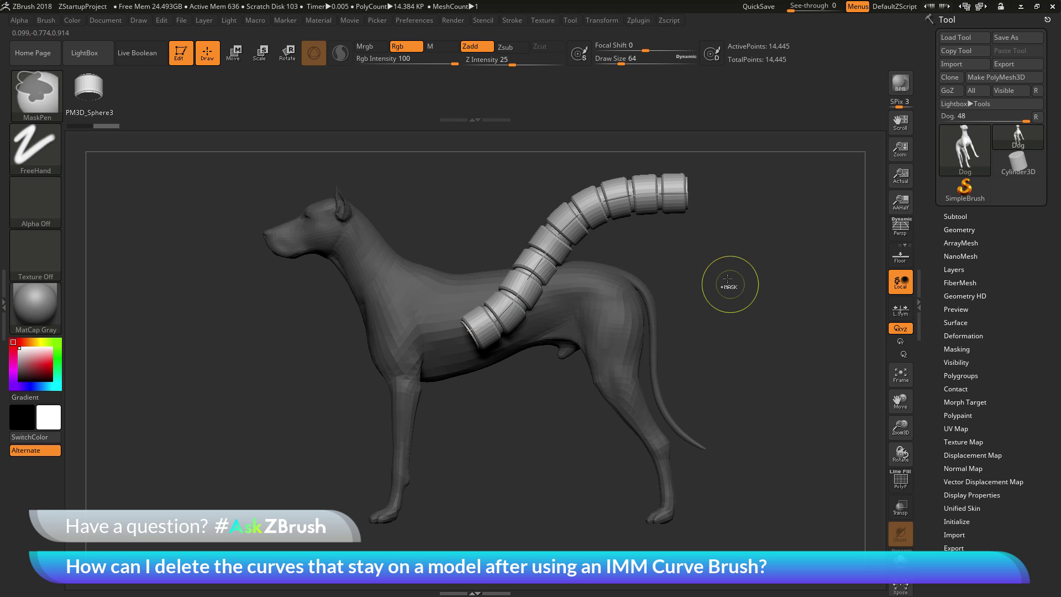
key(ctrl+z)
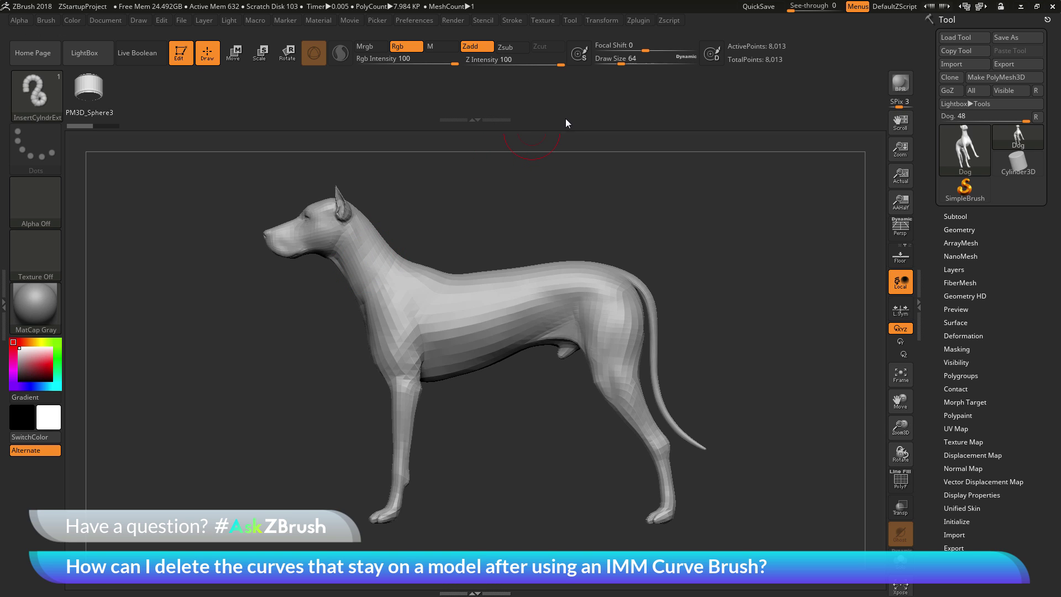
Set Draw Size to 13 and draw an InsertCylndrExt collar curve around the dog's neck
drag(620, 61, 608, 63)
mouse_move(597, 220)
alt+mouse_down()
mouse_move(551, 220)
mouse_move(525, 206)
alt+mouse_up()
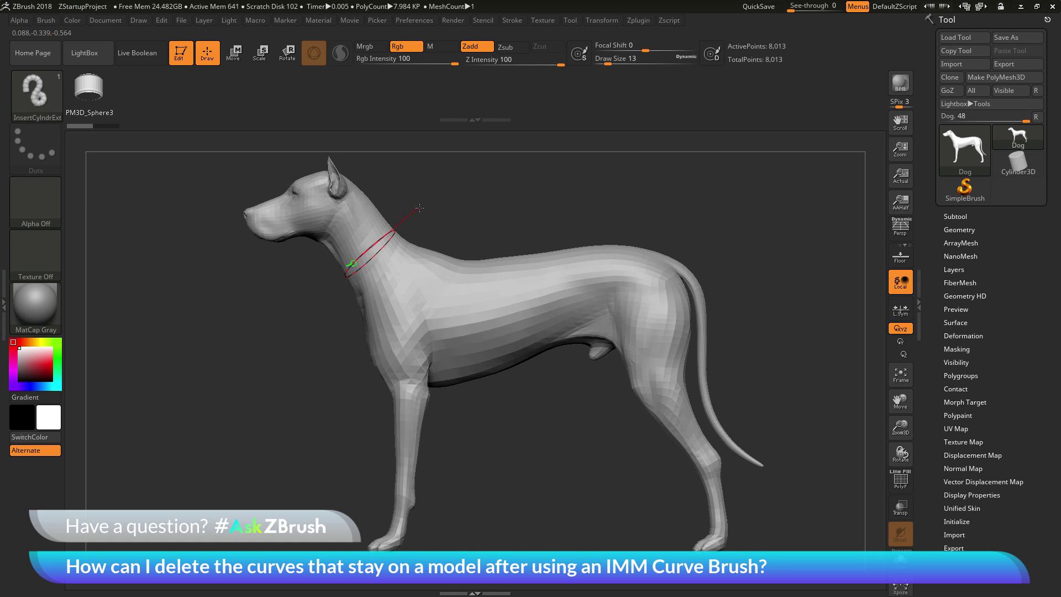
mouse_move(416, 205)
mouse_down()
mouse_move(448, 209)
mouse_move(426, 199)
mouse_up()
drag(421, 199, 421, 199)
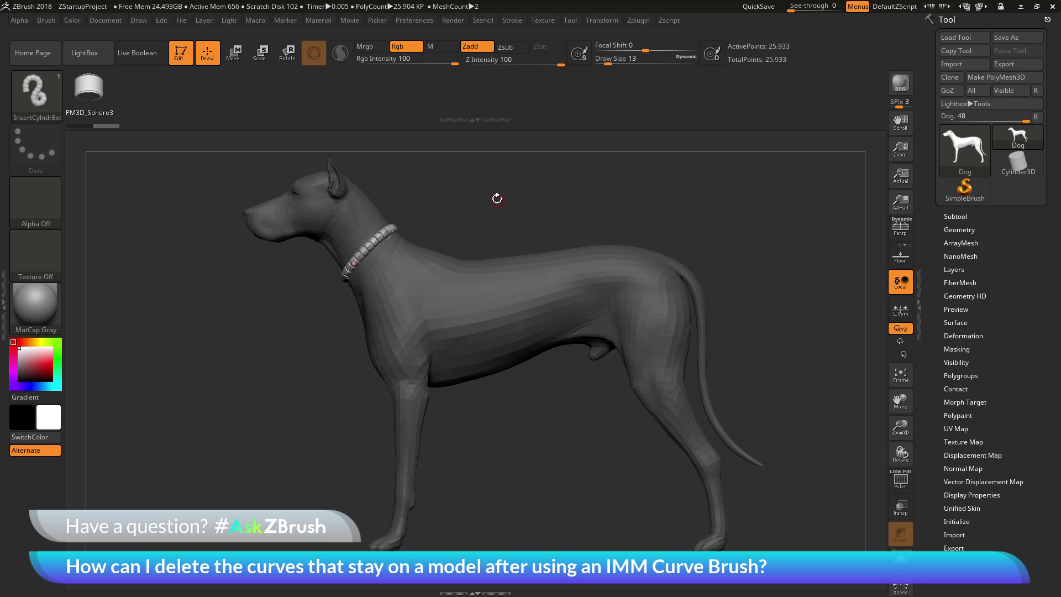
drag(538, 192, 488, 184)
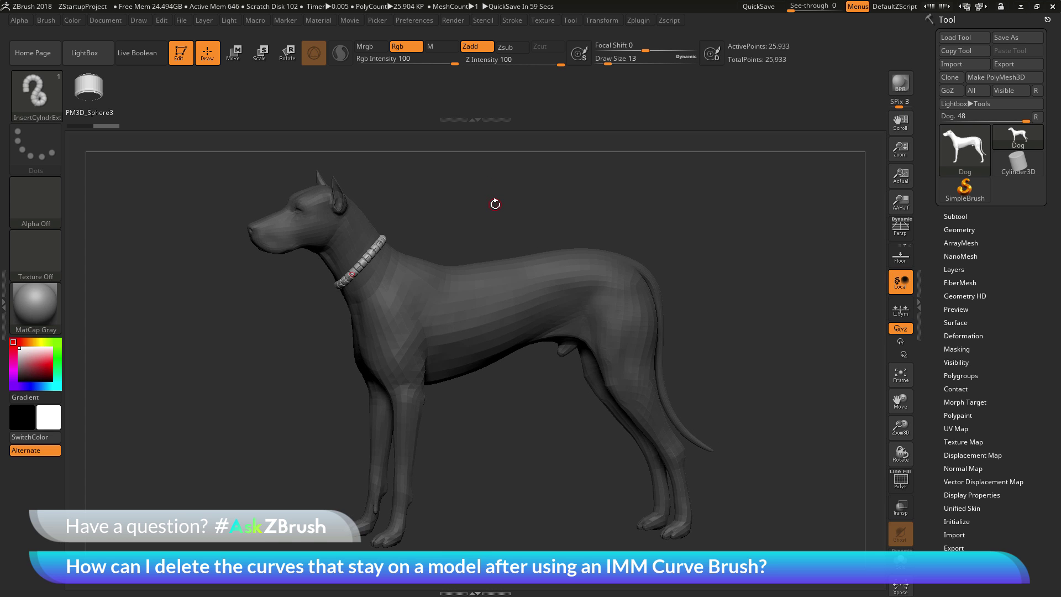
Switch to the ClayBuildup brush and clear the mask from the dog
click(54, 100)
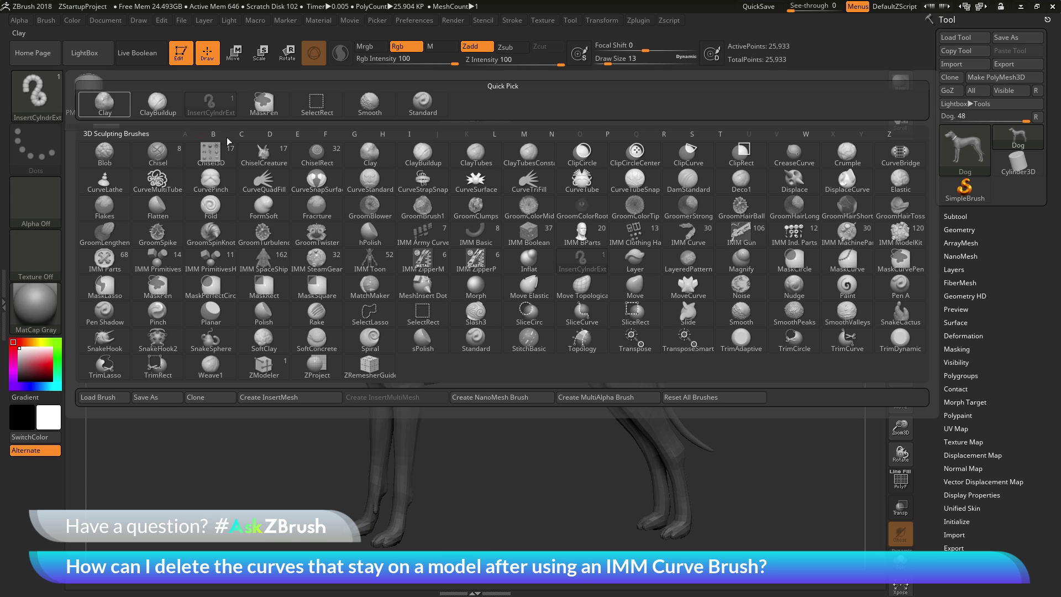
click(434, 163)
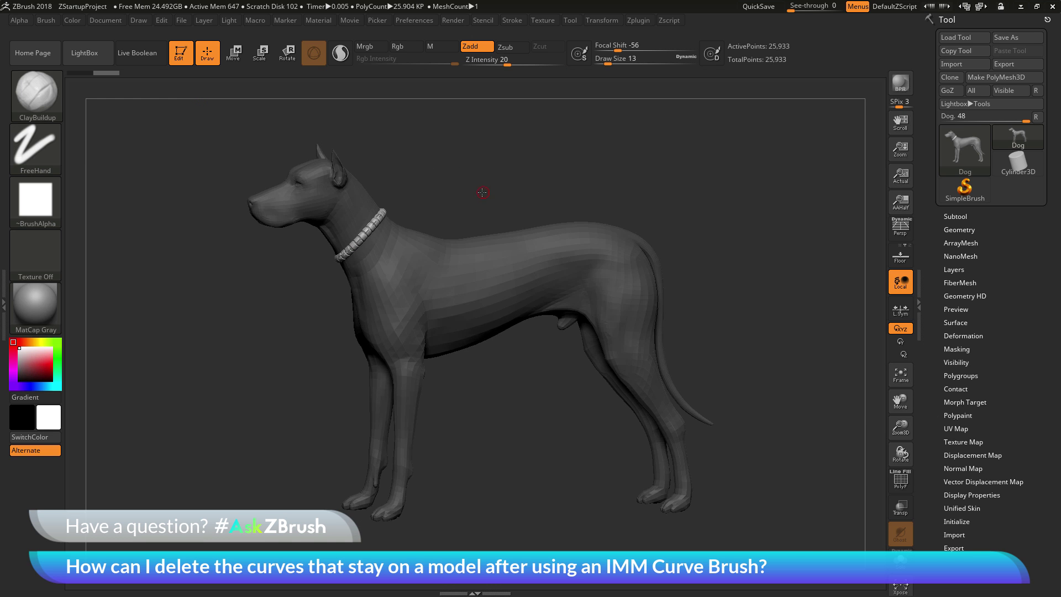
alt+drag(492, 243, 493, 223)
key(ctrl)
Build up clay on the dog's shoulder below the collar, then frame the whole dog
mouse_move(541, 190)
mouse_down()
mouse_move(504, 156)
mouse_move(433, 260)
mouse_move(442, 310)
mouse_move(475, 354)
mouse_up()
alt+drag(467, 171, 391, 214)
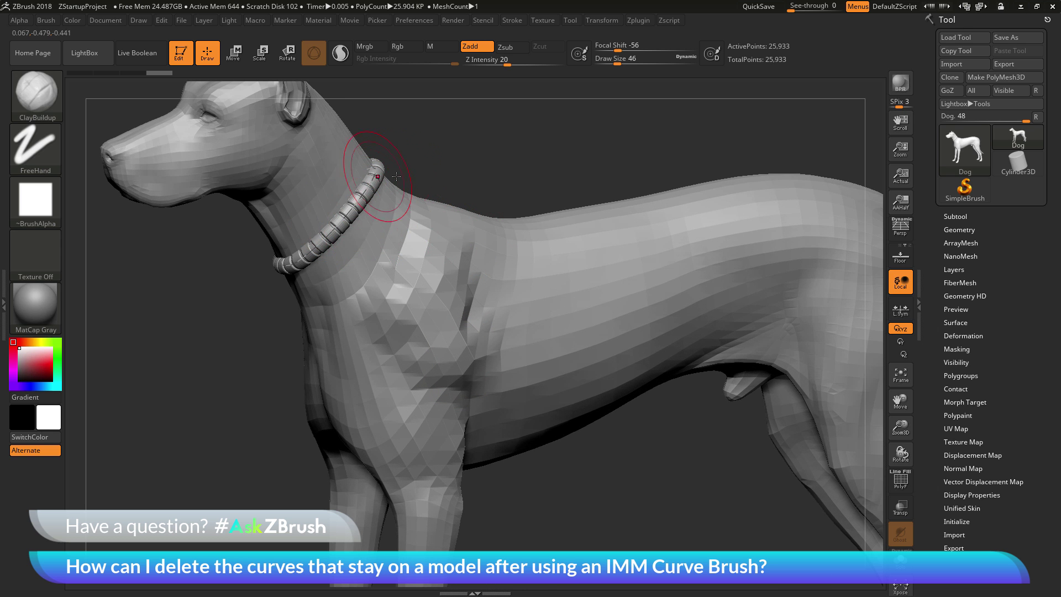
mouse_move(421, 175)
mouse_down()
mouse_move(387, 199)
mouse_move(414, 235)
mouse_up()
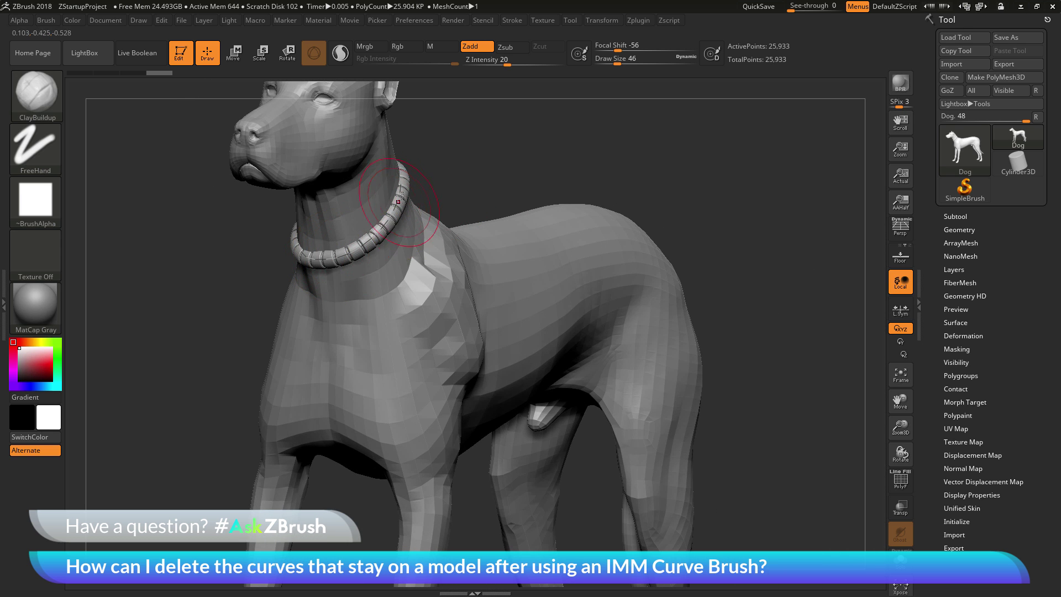
drag(467, 168, 372, 191)
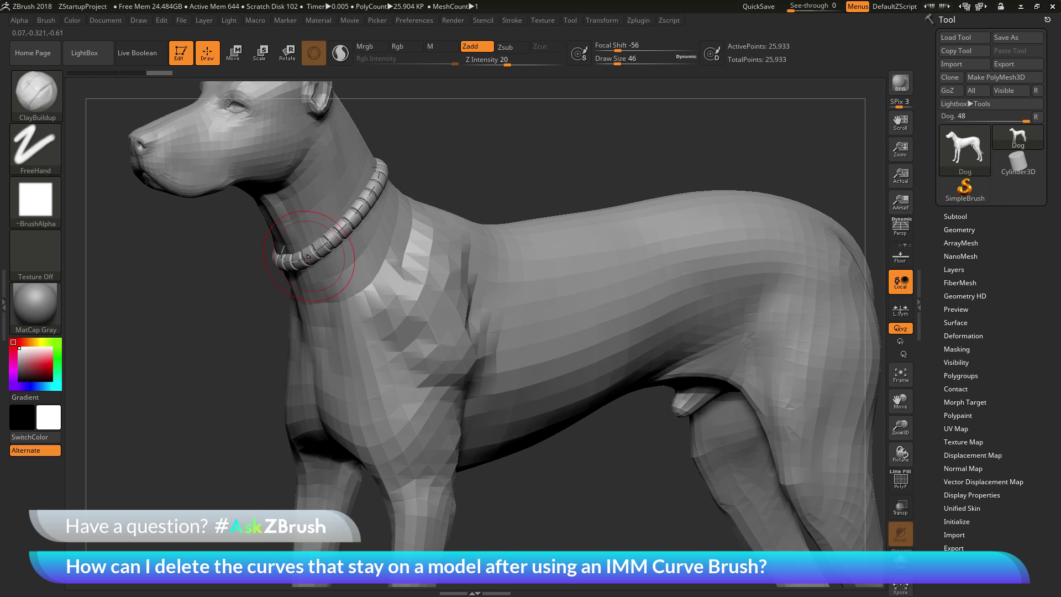
drag(526, 147, 496, 155)
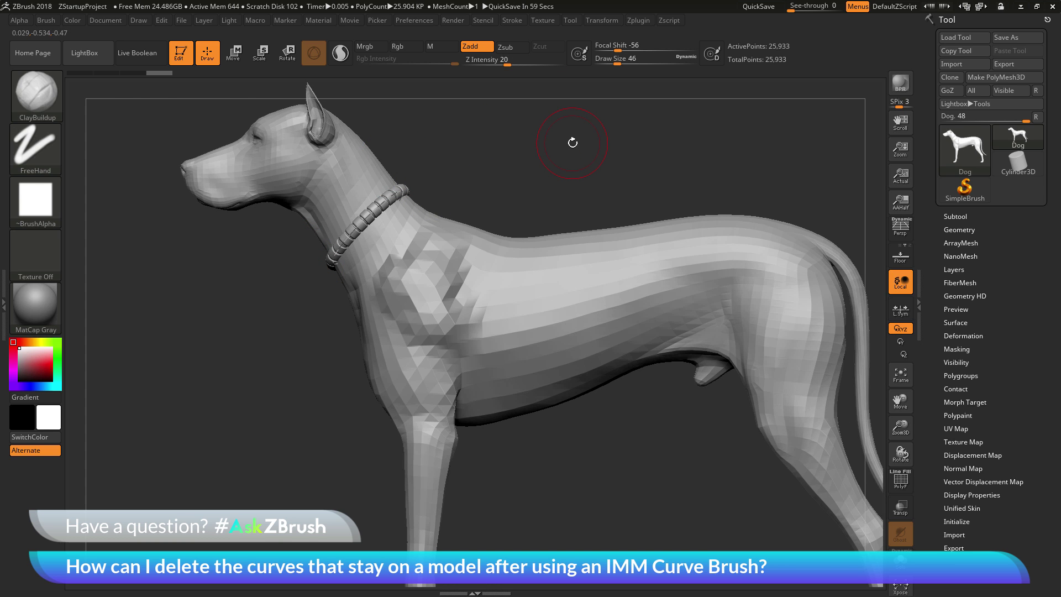
Select InsertCylndrExt from Quick Pick and rotate the collared dog to a three-quarter view
click(34, 96)
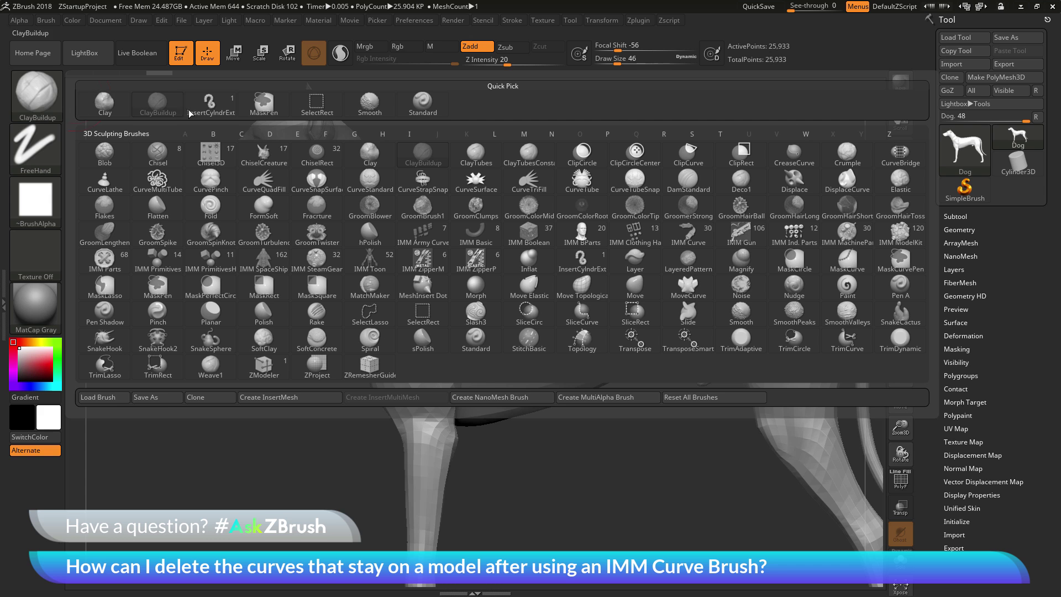
click(224, 113)
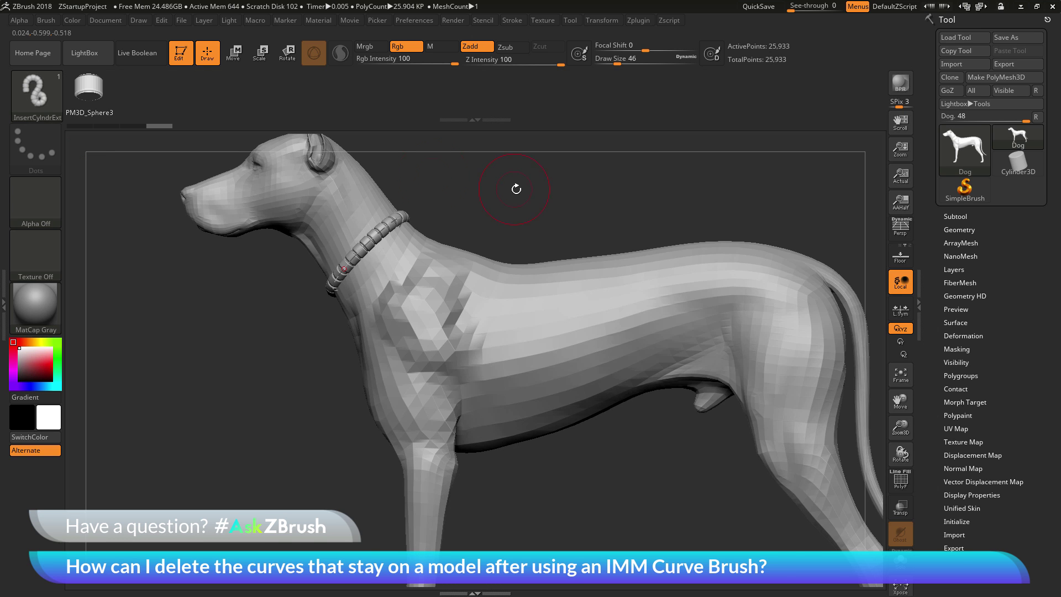
drag(529, 196, 457, 223)
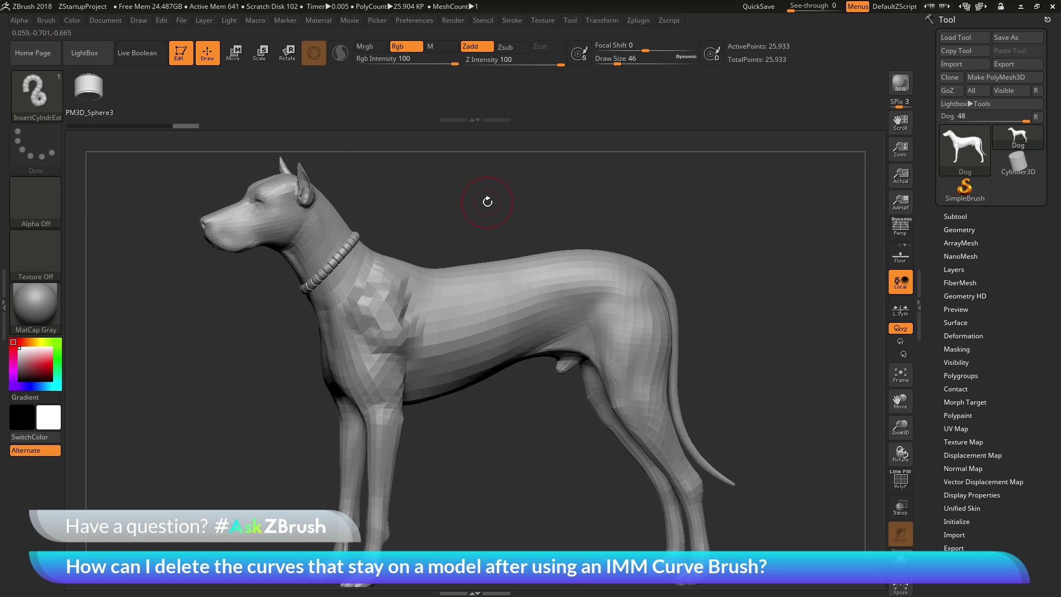
key(ctrl)
Return to ClayBuildup, zoom in on the dog, and expand Stroke > Curve Functions
click(57, 97)
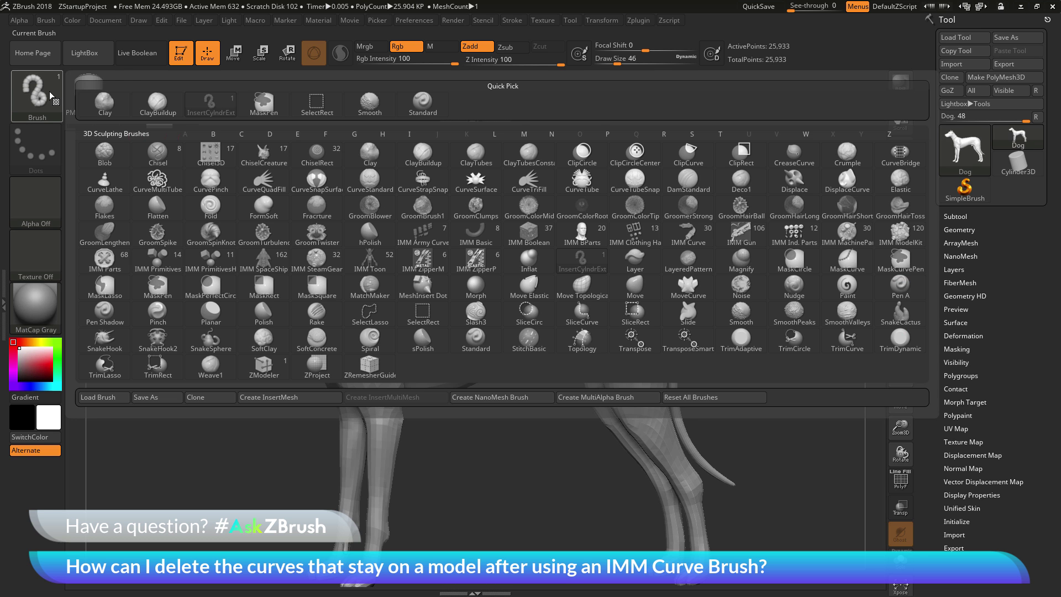
click(423, 151)
alt+drag(503, 211, 468, 237)
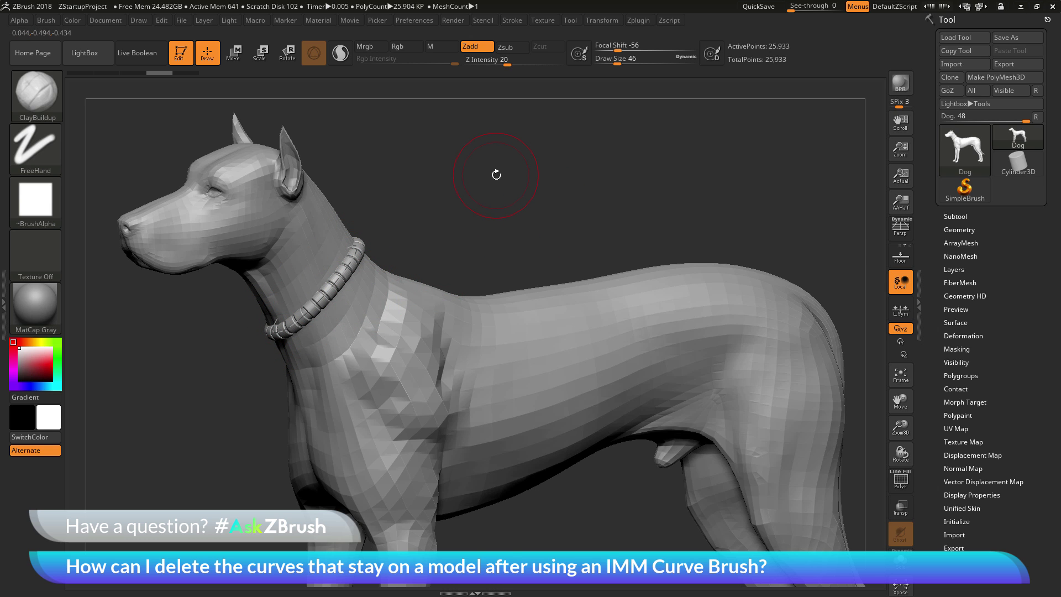
click(517, 21)
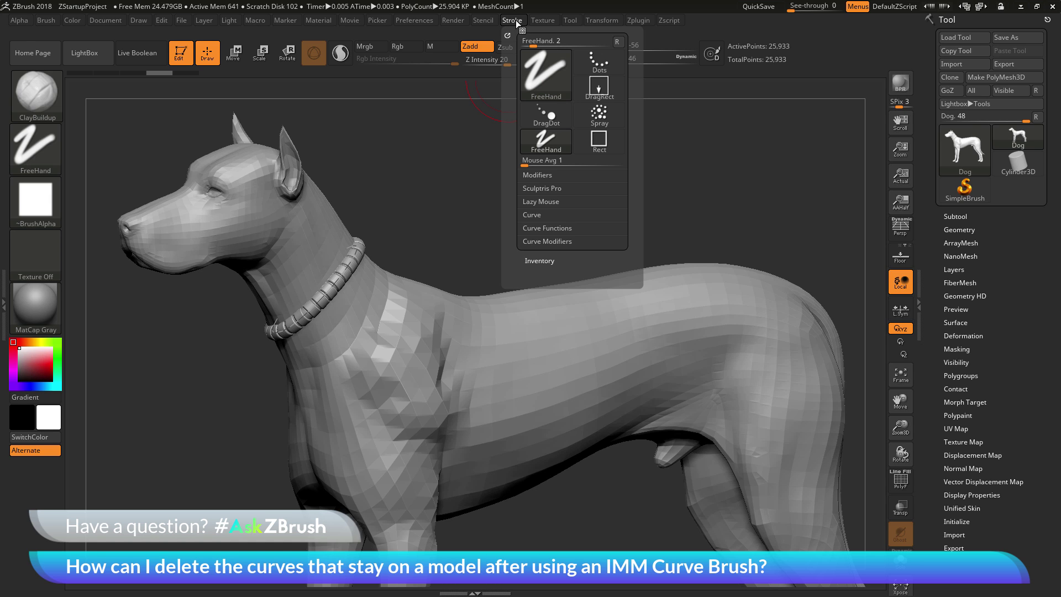
click(561, 228)
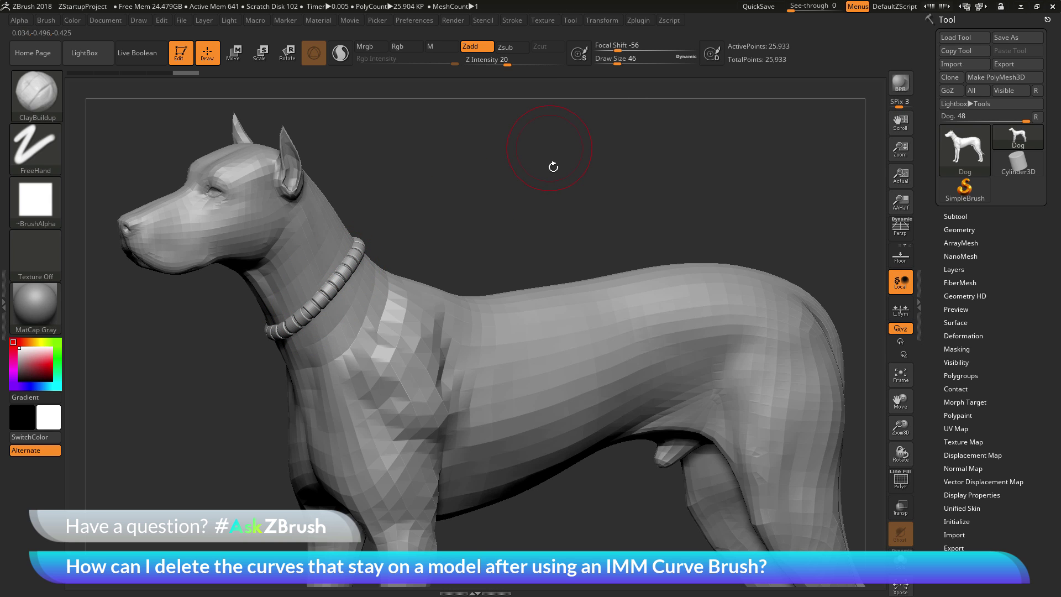
Draw an InsertCylndrExt segmented chain from the dog's side up over its back
alt+drag(553, 212, 511, 153)
click(36, 93)
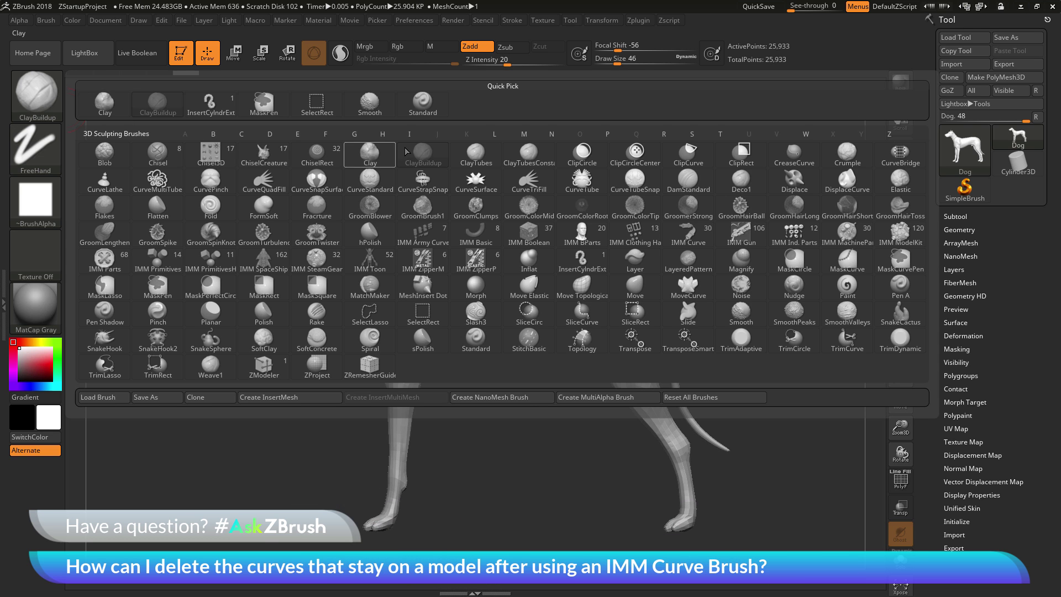
click(216, 113)
mouse_move(459, 357)
mouse_down()
mouse_move(561, 207)
mouse_move(624, 178)
mouse_up()
drag(745, 304, 730, 298)
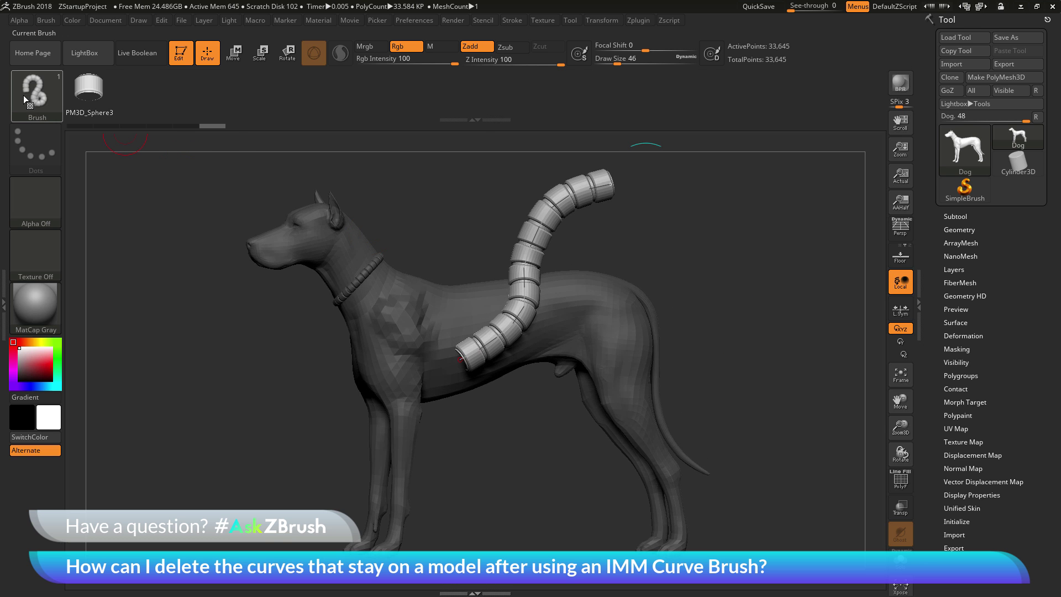
Toggle to ClayBuildup and back to InsertCylndrExt, then turn the model to inspect the chain
click(24, 100)
click(423, 155)
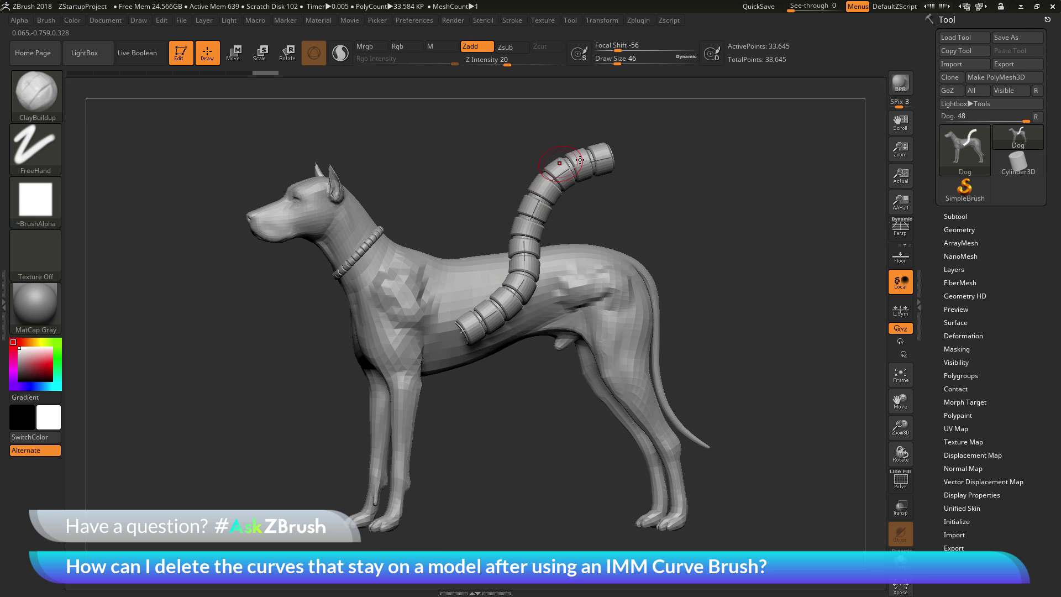
drag(694, 232, 707, 237)
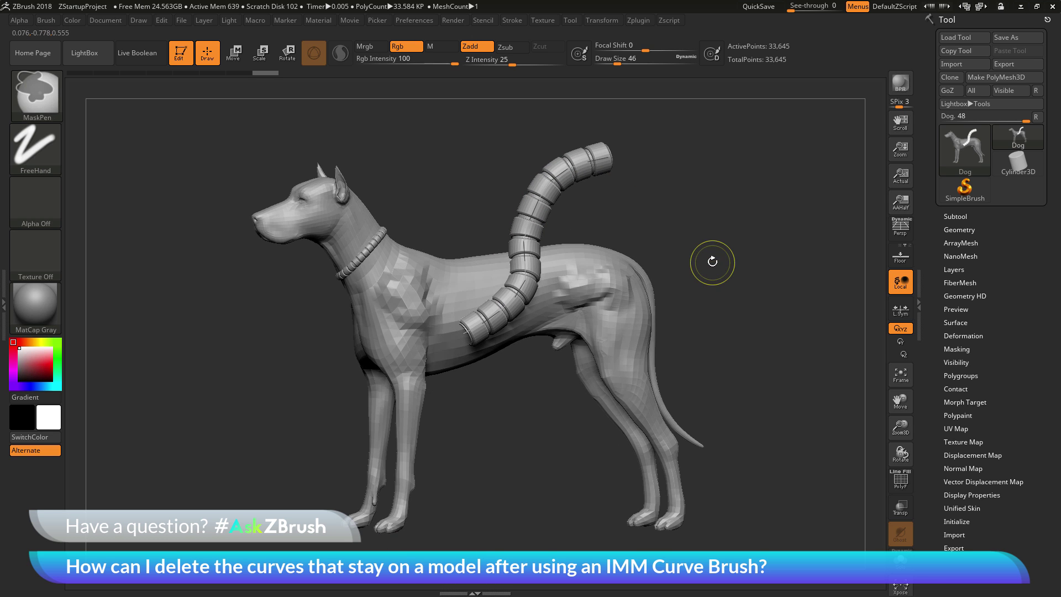
click(37, 97)
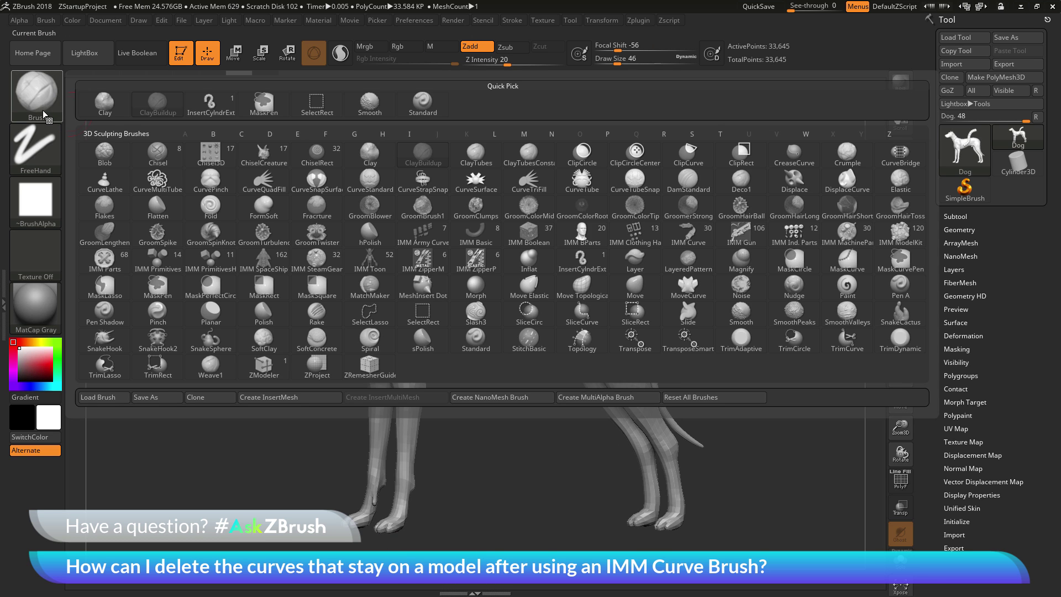
click(209, 105)
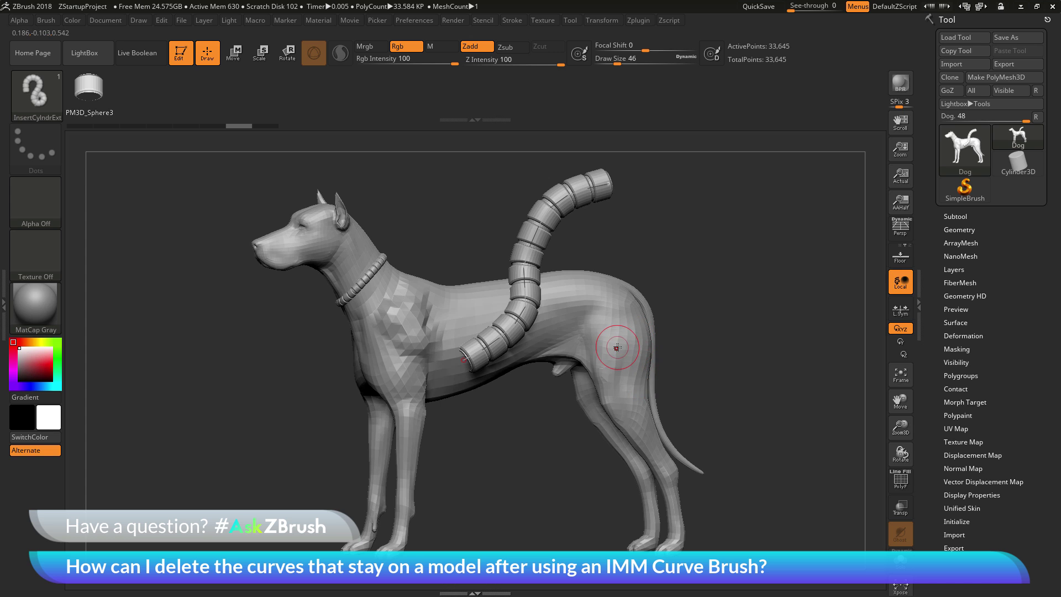
drag(737, 459, 763, 384)
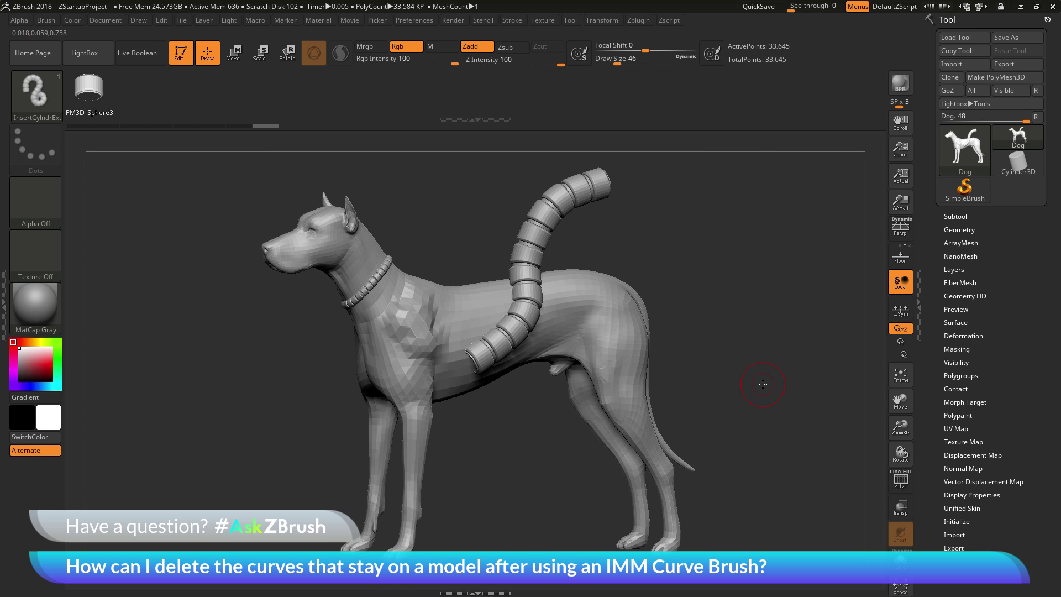
Delete the chain's leftover curve via Stroke > Curve Functions, then view the dog in perspective
click(513, 22)
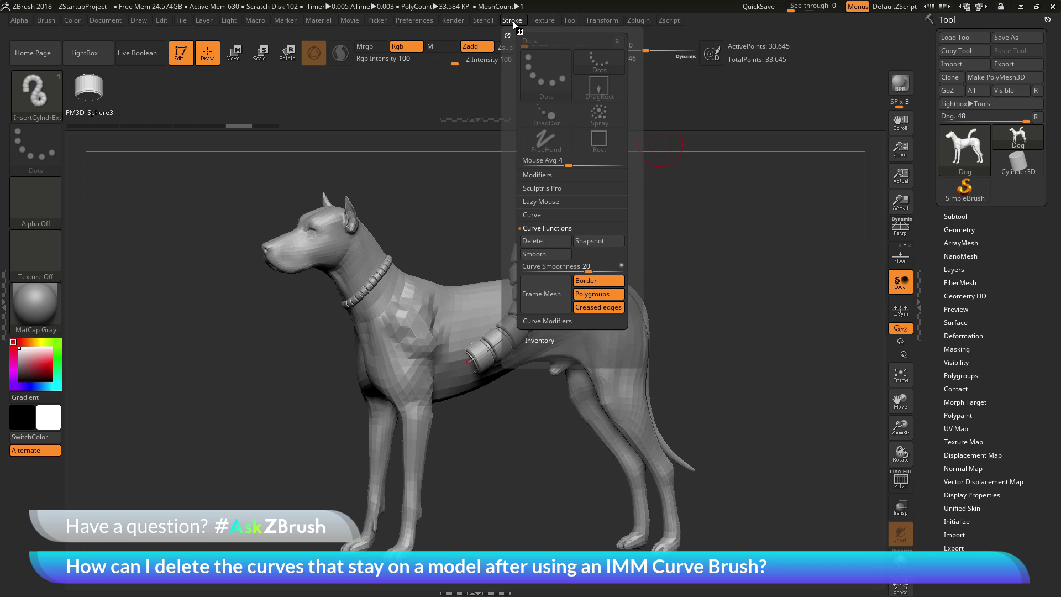
click(540, 242)
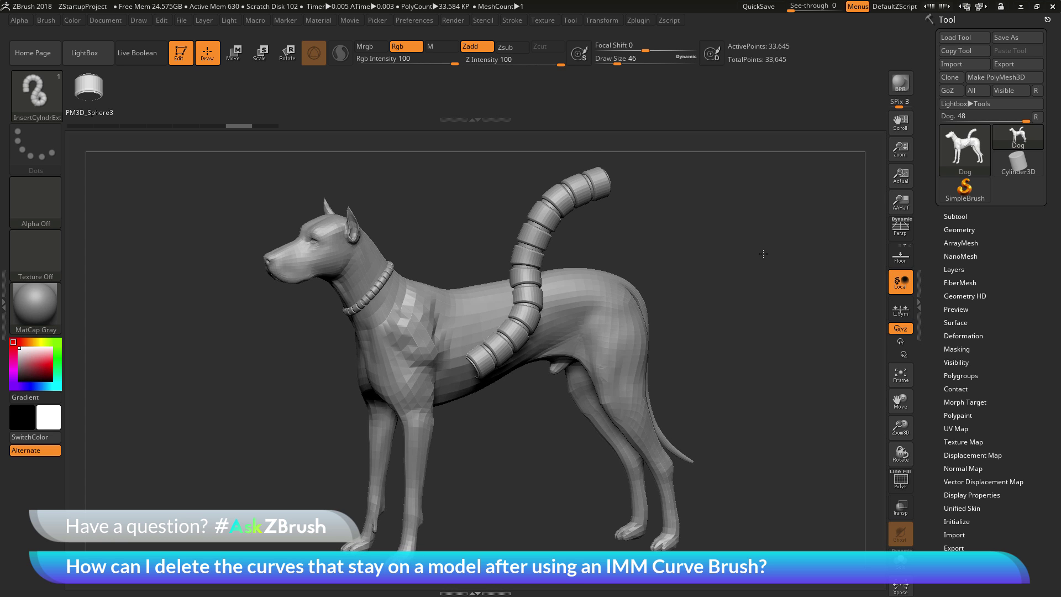
key(p)
mouse_move(748, 281)
mouse_down()
mouse_move(763, 310)
mouse_move(738, 291)
mouse_move(775, 303)
mouse_move(772, 285)
mouse_move(771, 332)
mouse_move(770, 309)
mouse_up()
key(ctrl)
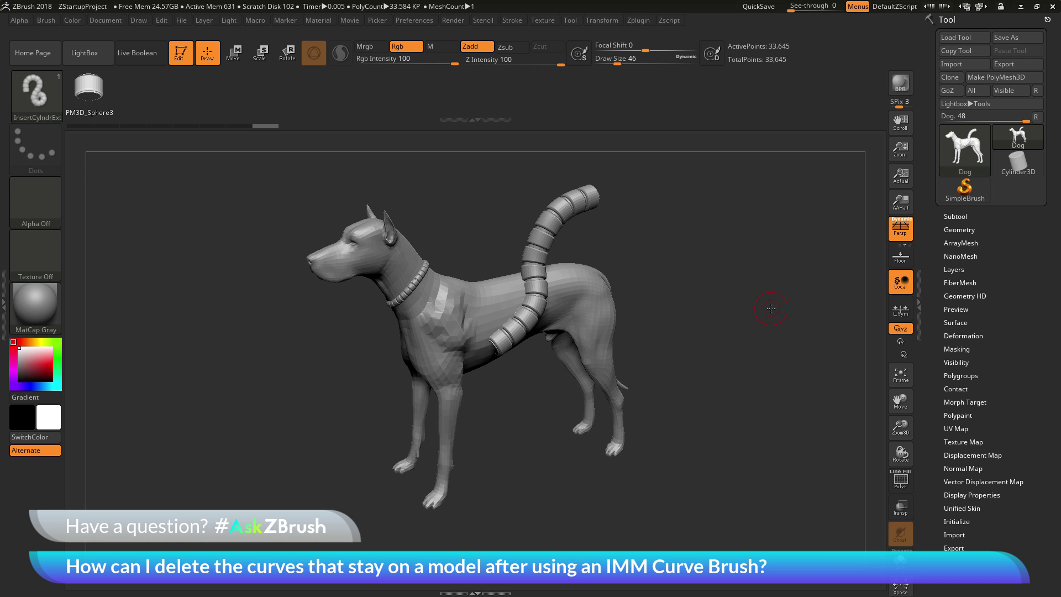